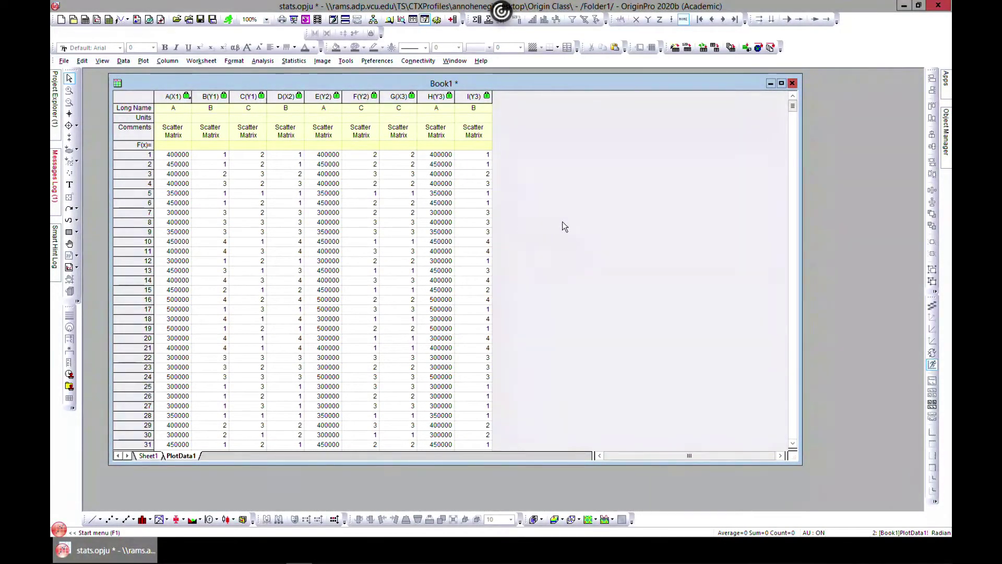
Switch Book1 from PlotData1 to Sheet1 with the Selling price, Region and Bedroom data
{"action": "left_click", "coordinate": [158, 456]}
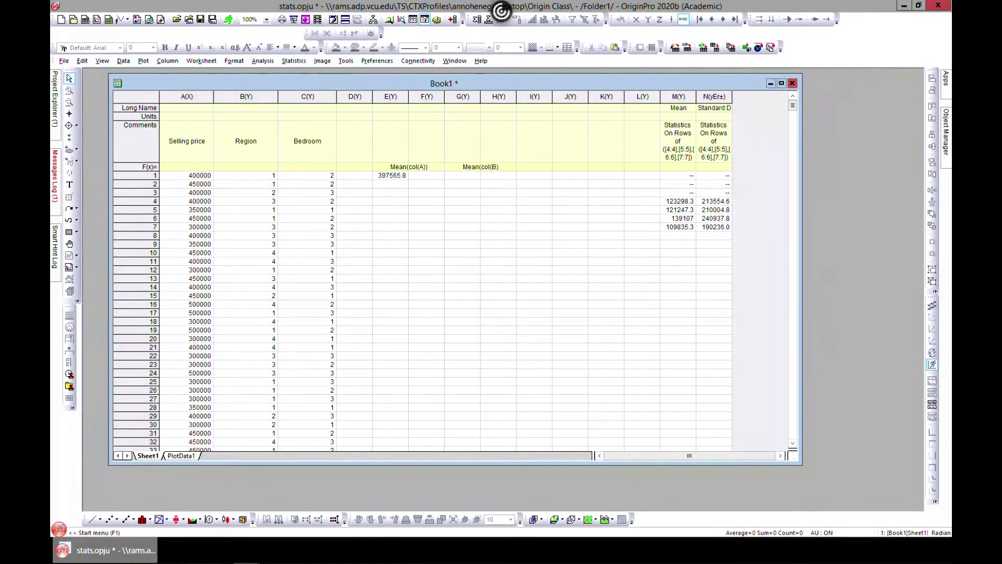
Open the Correlation Coefficient dialog via Statistics > Descriptive Statistics and expand its Input column choices
{"action": "left_click", "coordinate": [176, 63]}
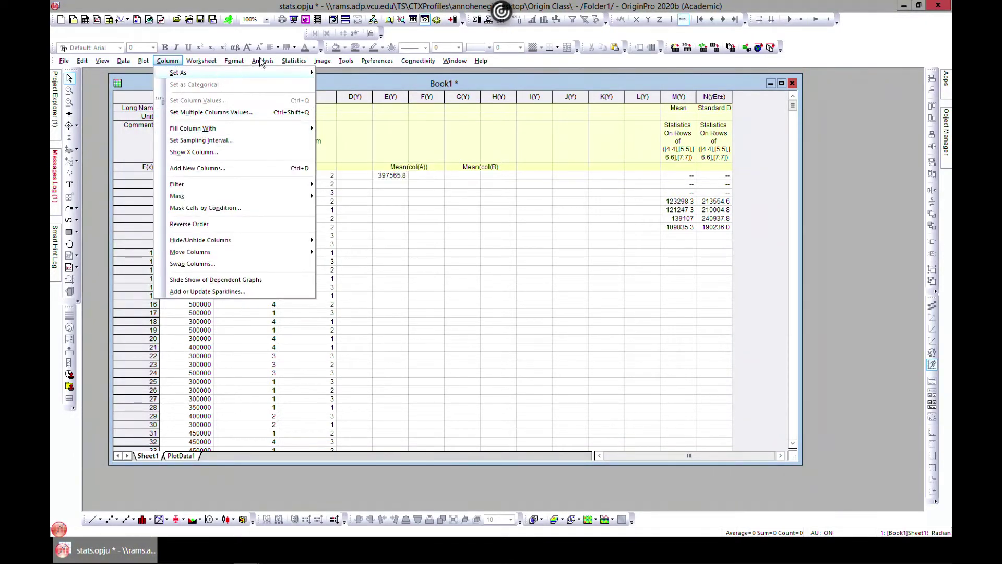
{"action": "mouse_move", "coordinate": [294, 61]}
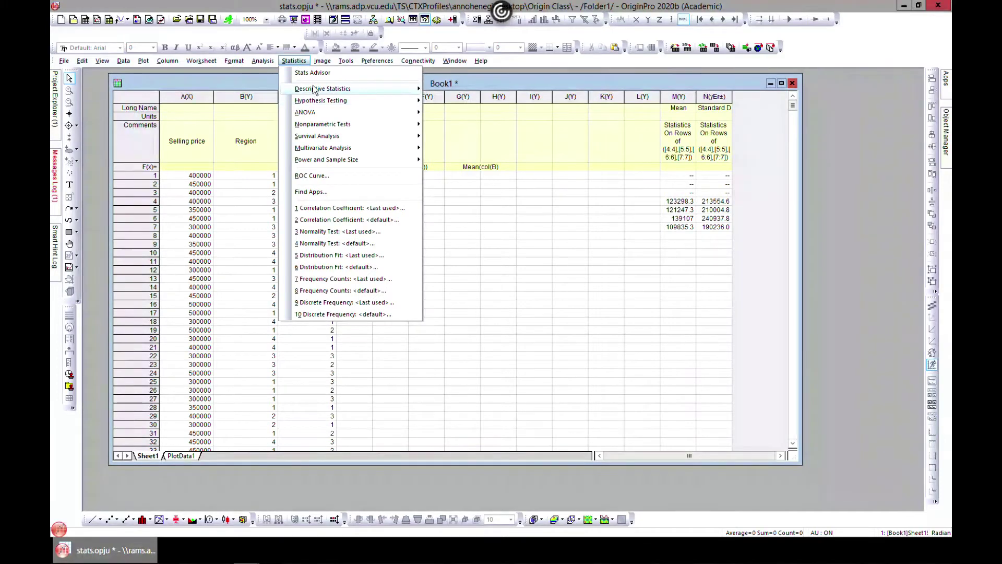
{"action": "mouse_move", "coordinate": [334, 89]}
{"action": "mouse_move", "coordinate": [491, 175]}
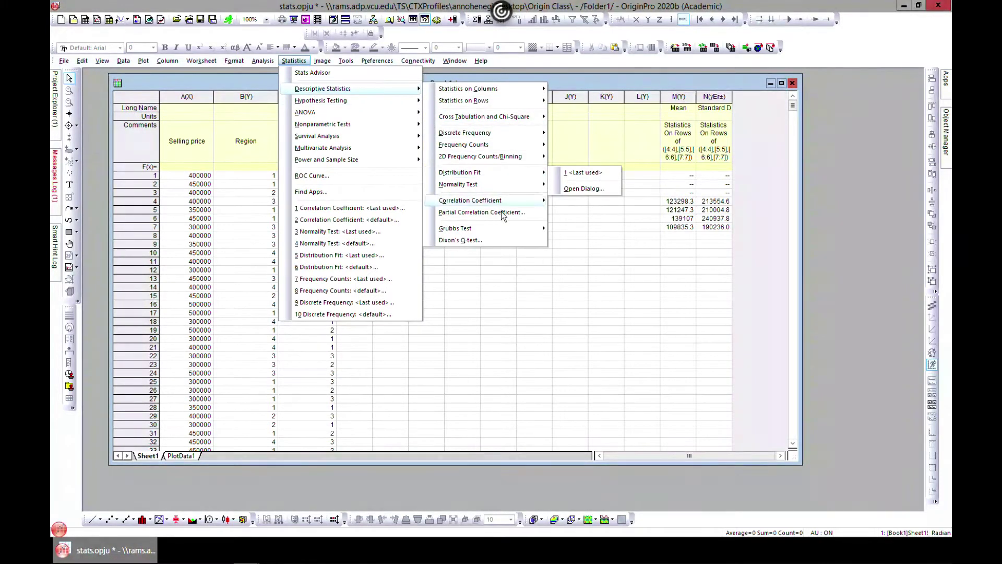
{"action": "mouse_move", "coordinate": [497, 201]}
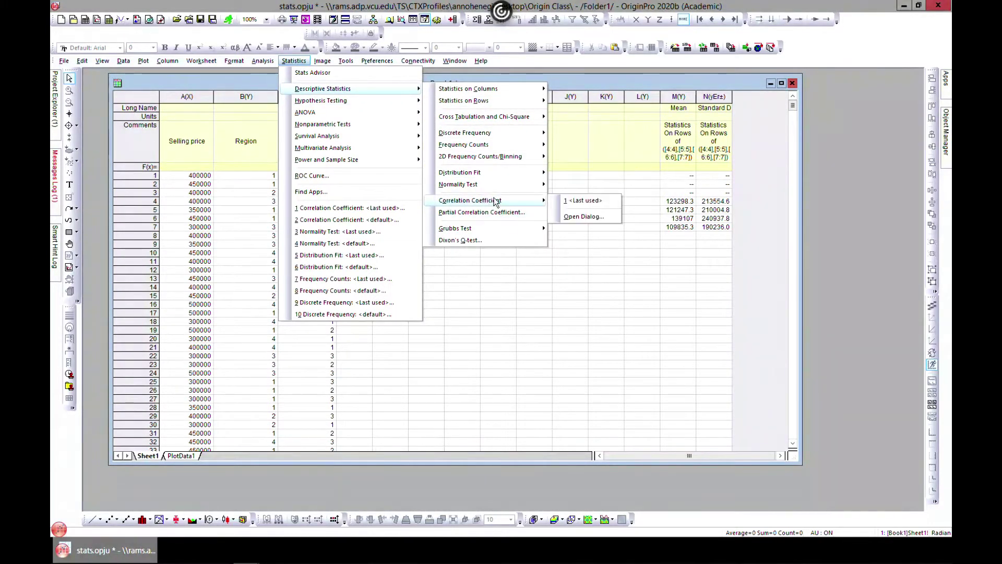
{"action": "left_click", "coordinate": [581, 216]}
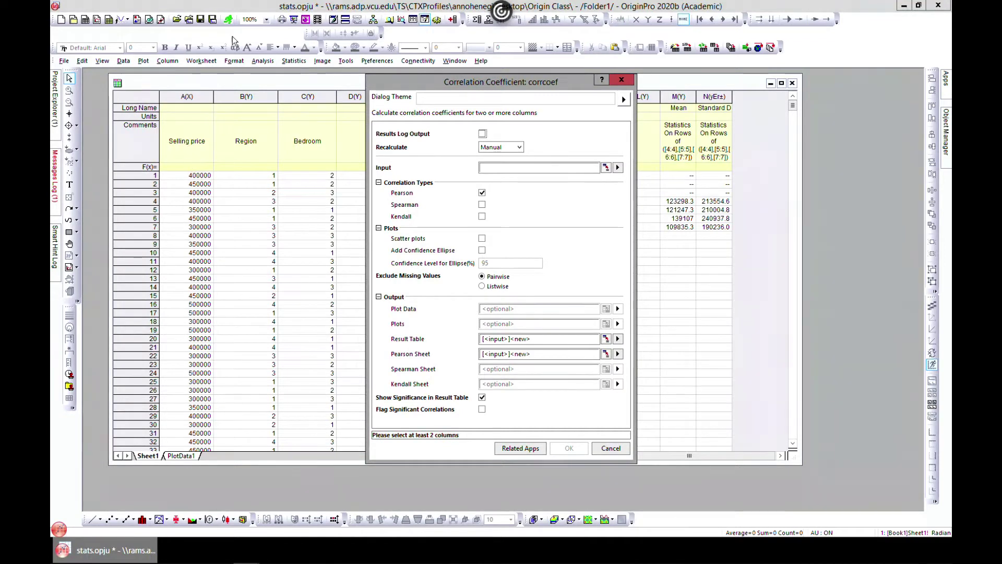
{"action": "left_click", "coordinate": [618, 168]}
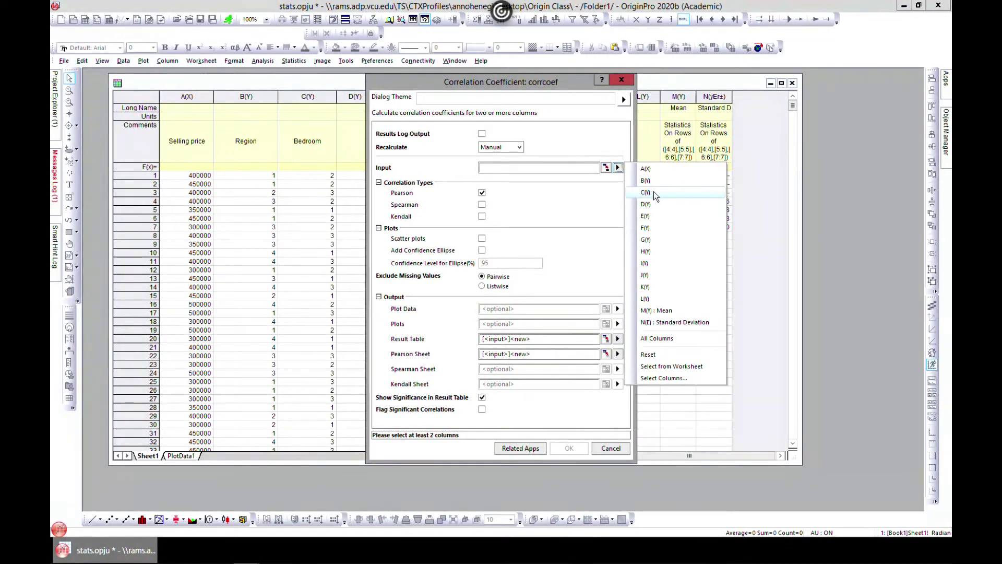
Set Input to Region (B) and Bedroom (C), enable Scatter plots, and run the Pearson correlation
{"action": "left_click", "coordinate": [663, 380]}
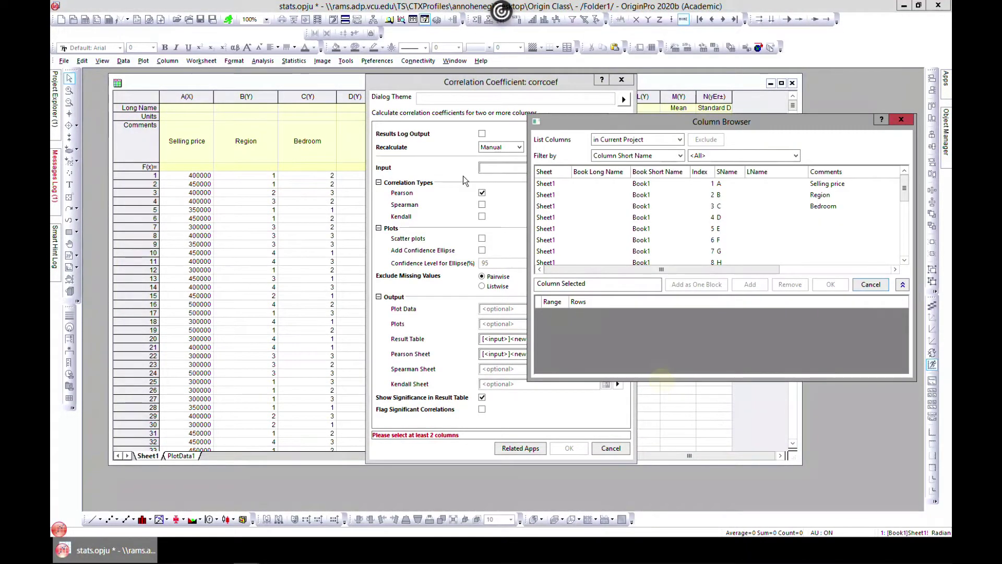
{"action": "left_click", "coordinate": [555, 199]}
{"action": "double_click", "coordinate": [556, 203]}
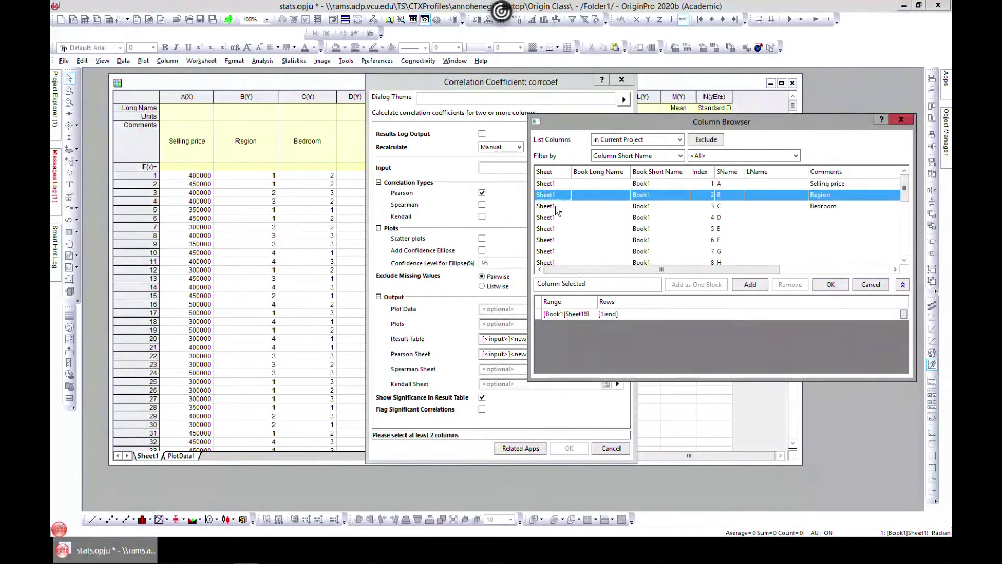
{"action": "double_click", "coordinate": [555, 206]}
{"action": "left_click", "coordinate": [830, 285]}
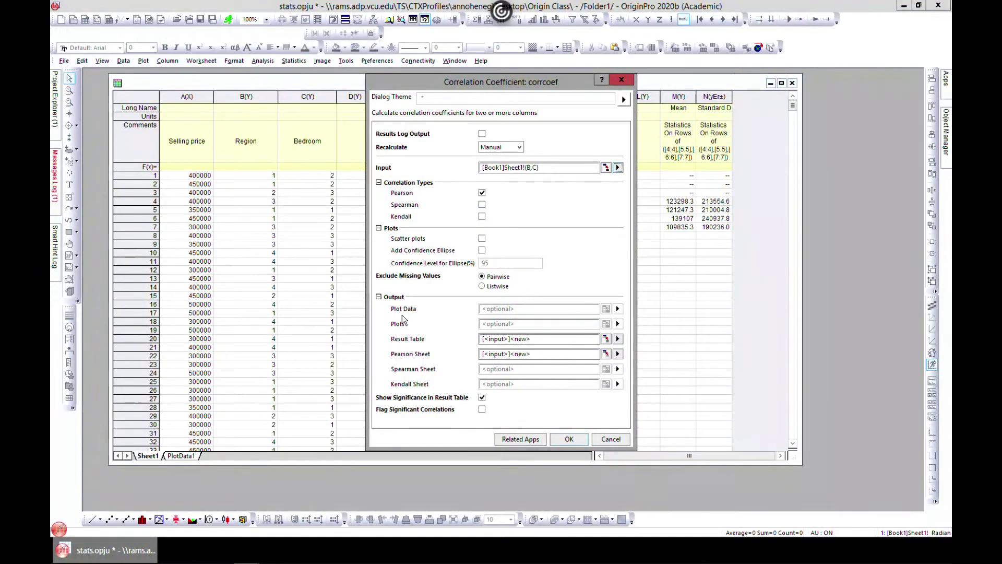
{"action": "left_click", "coordinate": [481, 238]}
{"action": "left_click", "coordinate": [569, 439]}
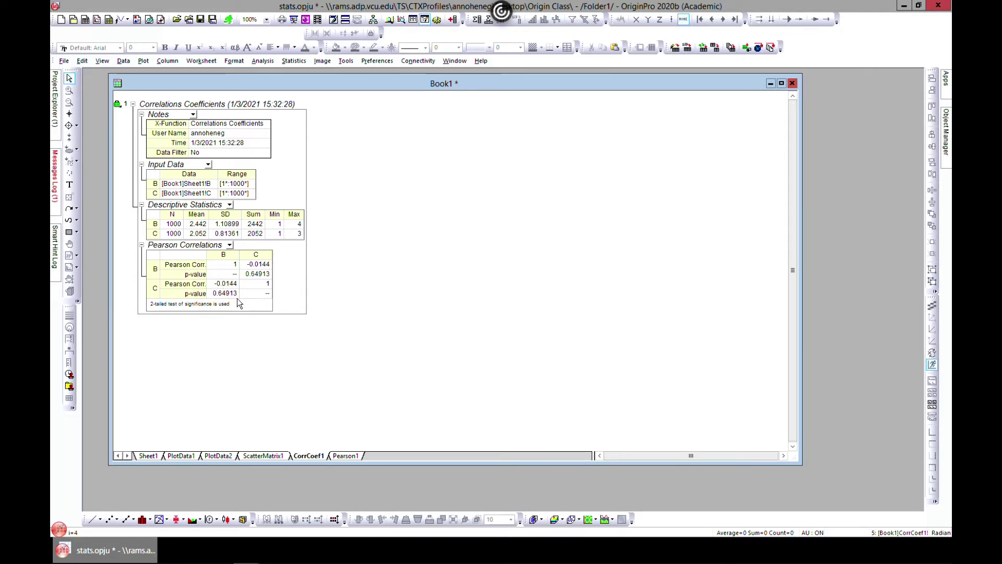
Inspect the B–B value in the CorrCoef1 Pearson Correlations table
{"action": "left_click", "coordinate": [230, 266]}
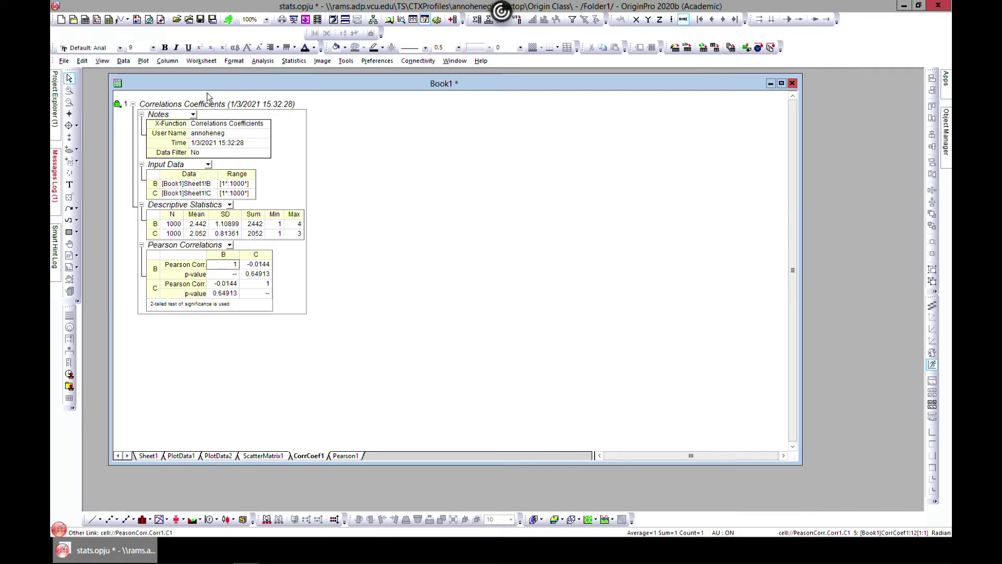
{"action": "left_click", "coordinate": [141, 456]}
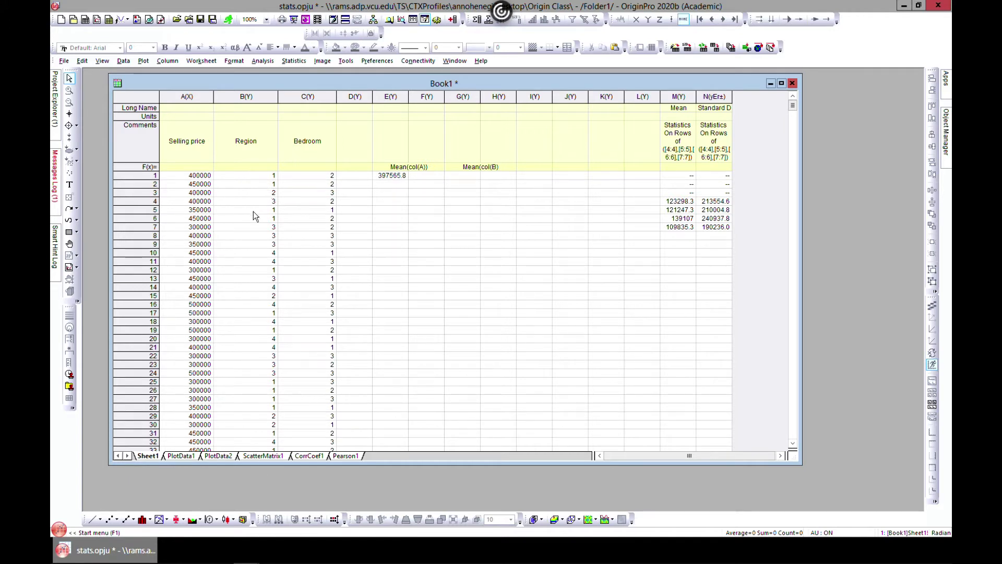
{"action": "left_click", "coordinate": [218, 456]}
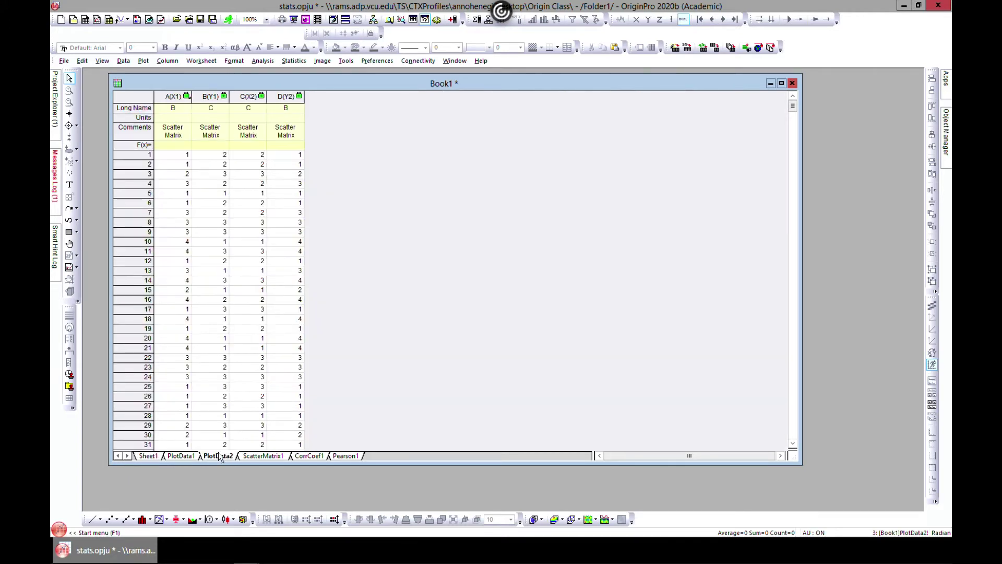
{"action": "left_click", "coordinate": [256, 456]}
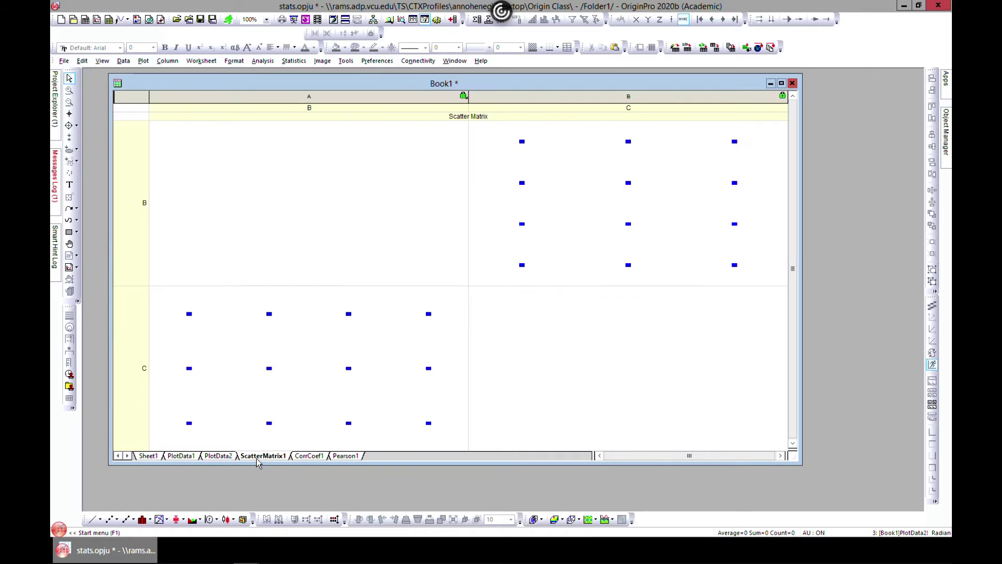
{"action": "left_click", "coordinate": [308, 456]}
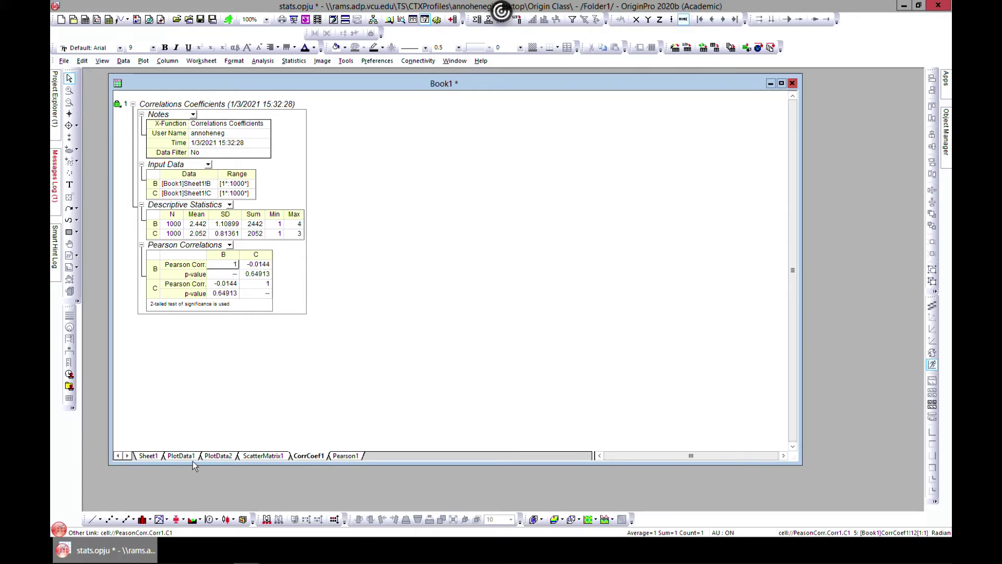
{"action": "left_click", "coordinate": [154, 454]}
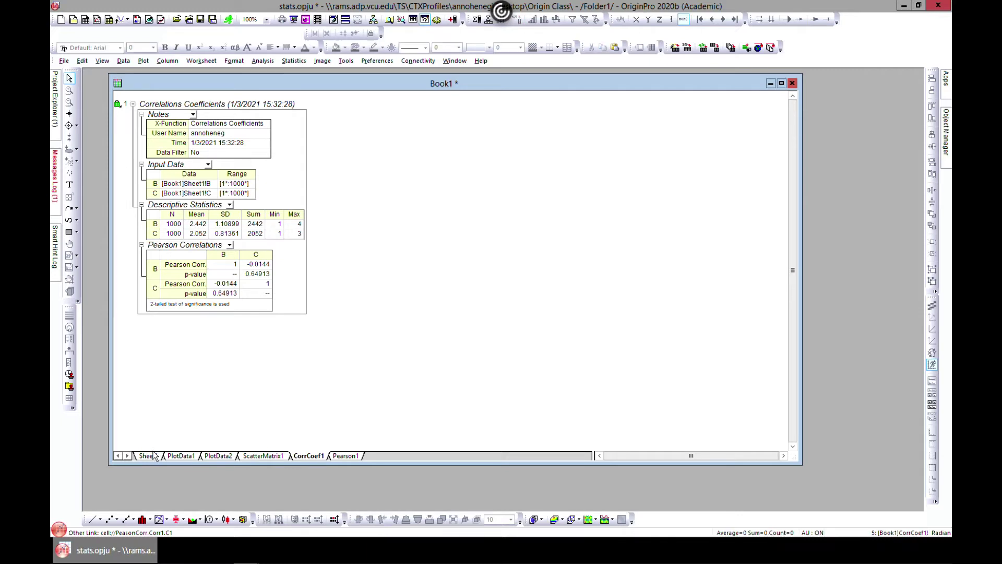
{"action": "left_click", "coordinate": [149, 456]}
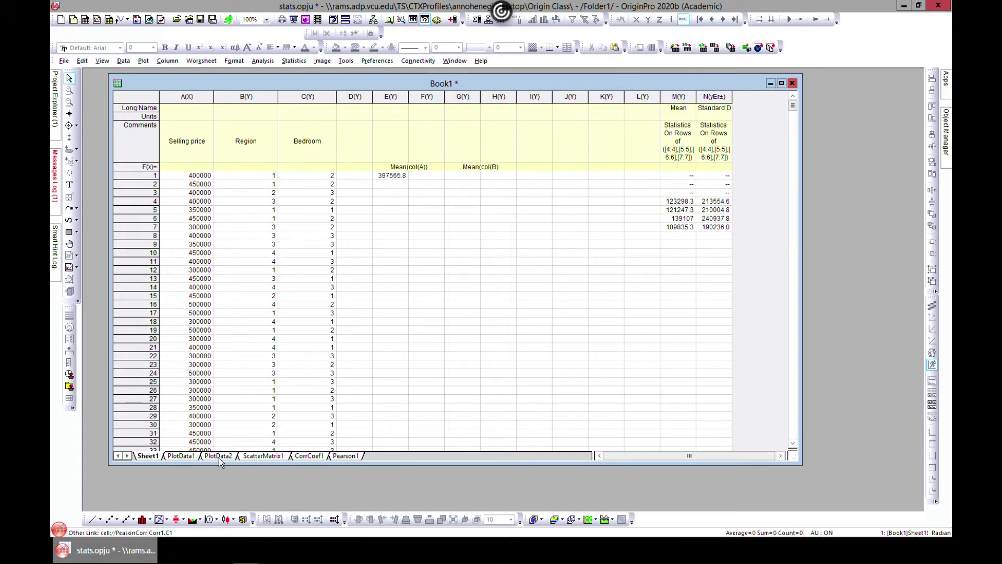
{"action": "left_click", "coordinate": [260, 455]}
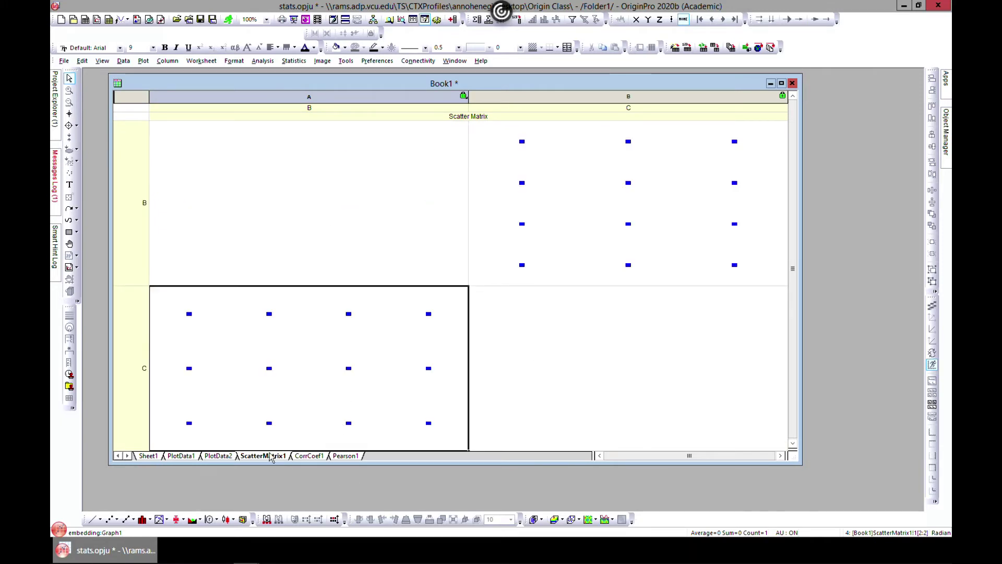
{"action": "left_click", "coordinate": [308, 457]}
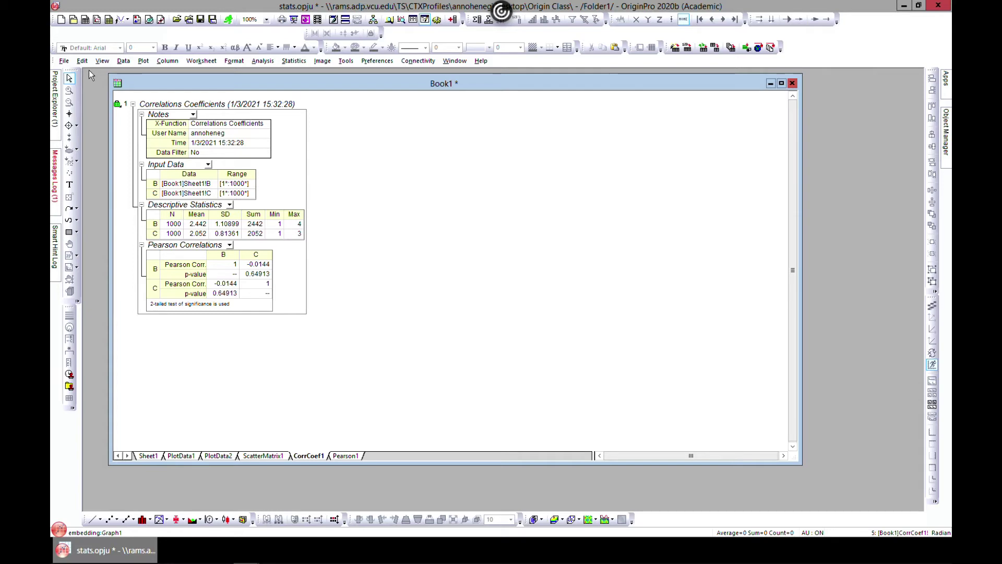
Open the xrd project, saving the stats project first, and select column C(Y)
{"action": "left_click", "coordinate": [64, 61]}
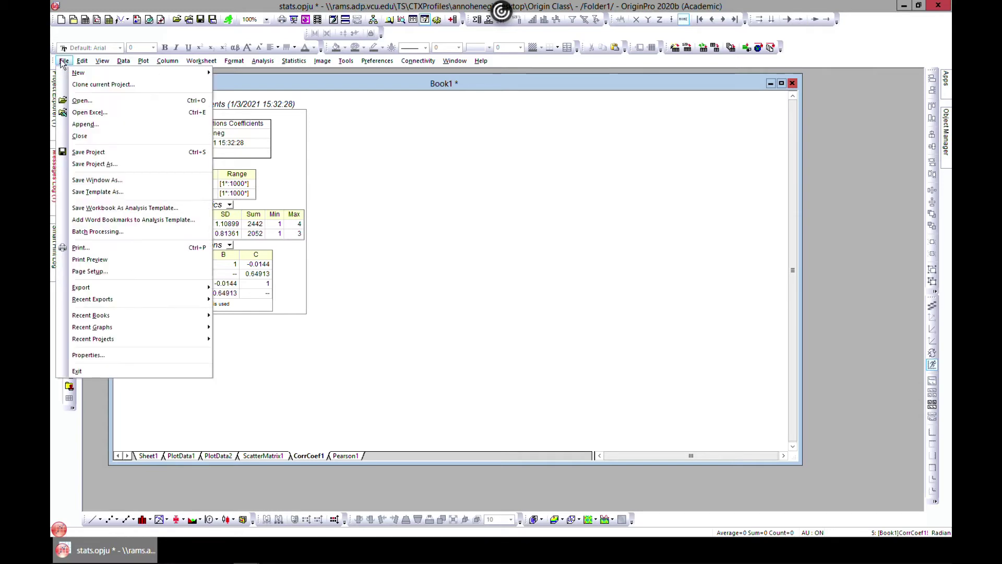
{"action": "left_click", "coordinate": [81, 100]}
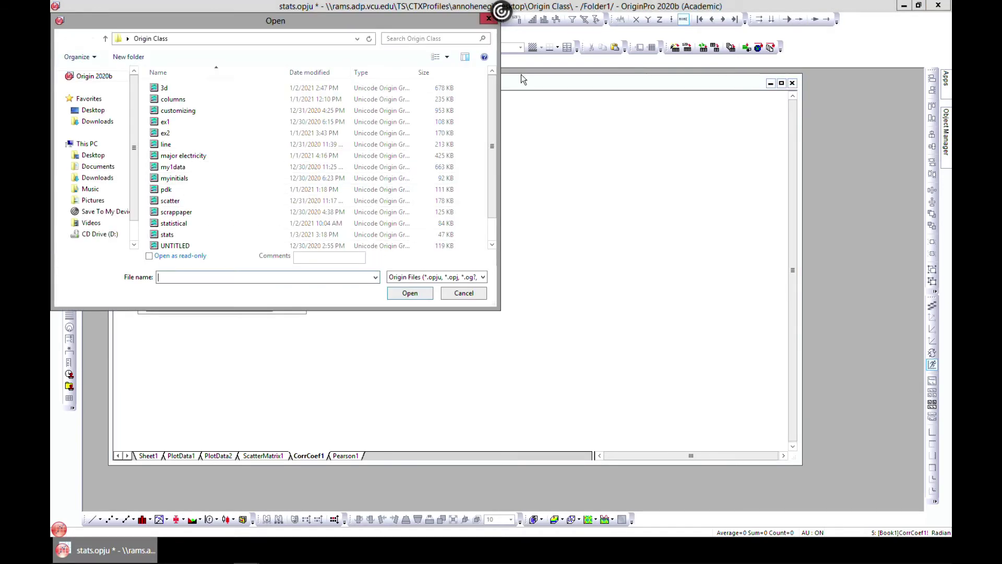
{"action": "scroll", "coordinate": [491, 146], "scroll_direction": "down", "scroll_amount": 1}
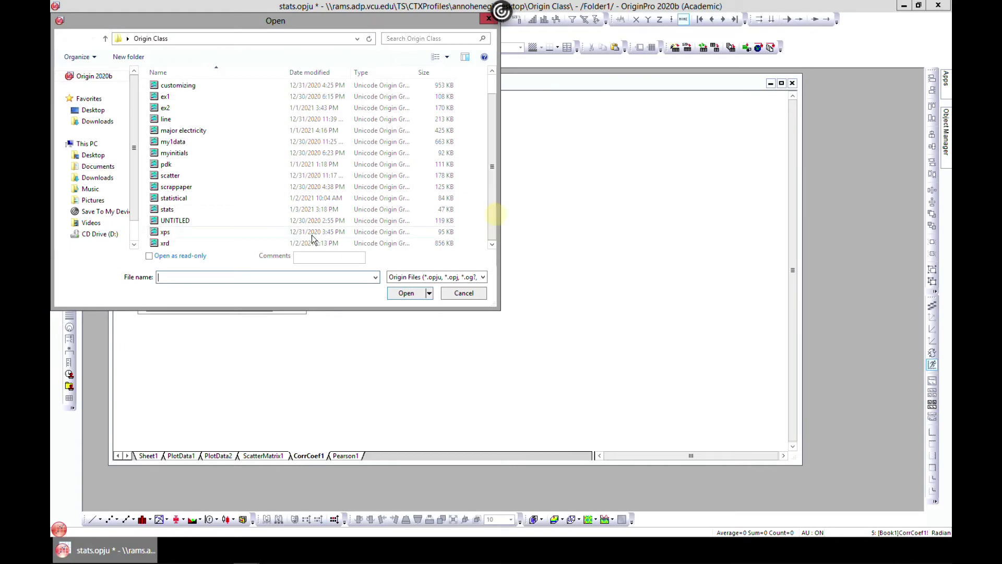
{"action": "double_click", "coordinate": [221, 245]}
{"action": "left_click", "coordinate": [456, 297]}
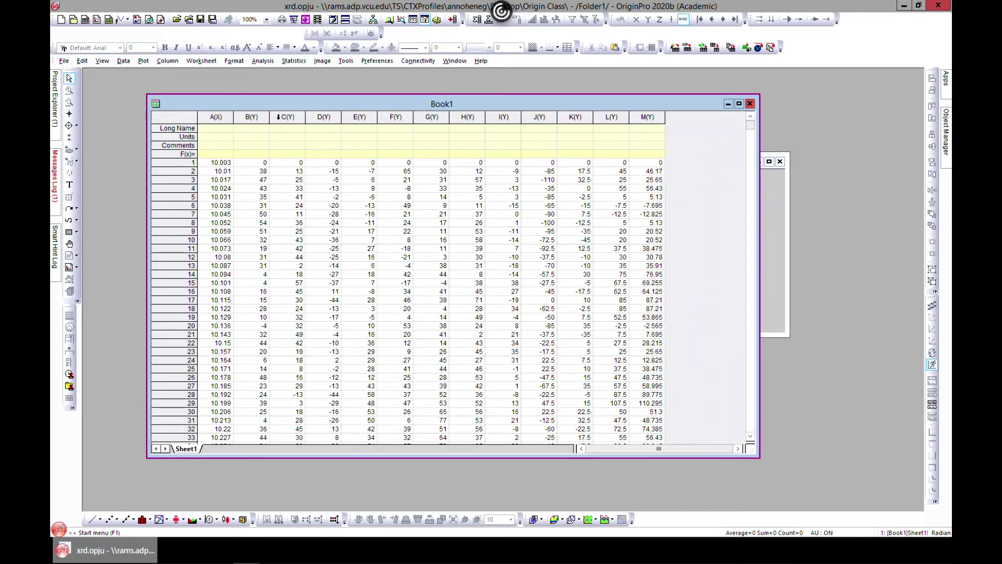
{"action": "left_click", "coordinate": [287, 117]}
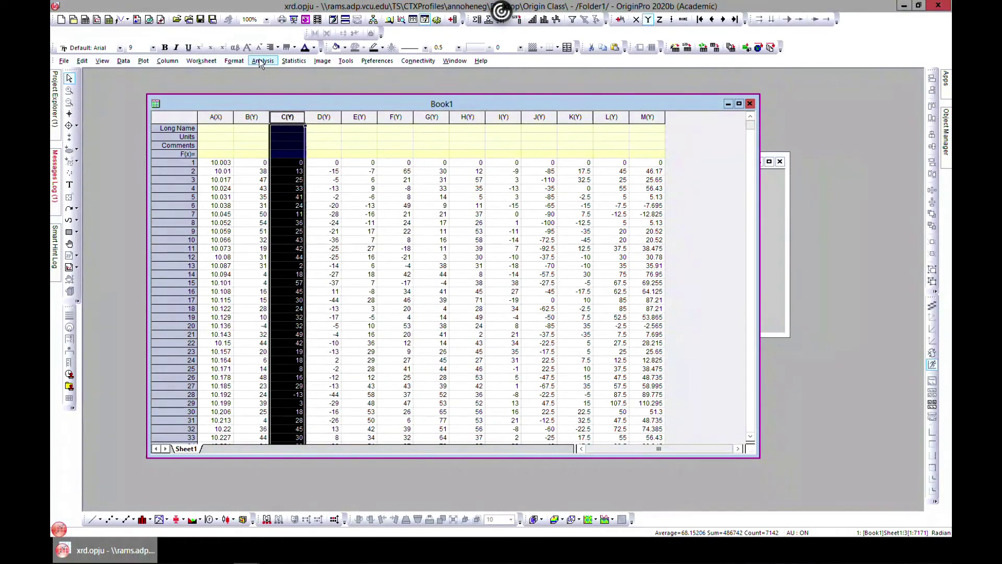
Open the Correlation Coefficient dialog and set Input to columns C and B via the Column Browser
{"action": "left_click", "coordinate": [293, 61]}
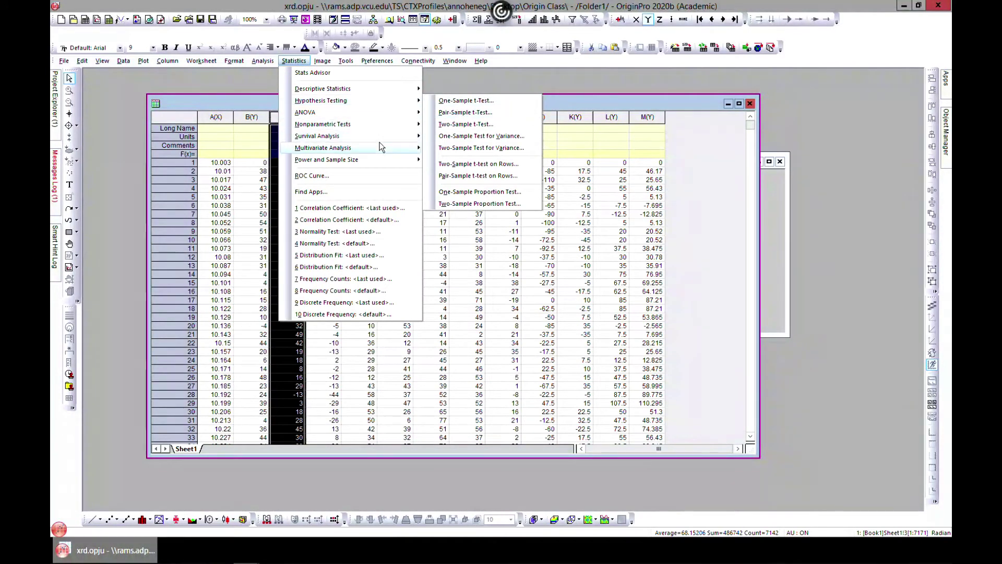
{"action": "mouse_move", "coordinate": [380, 91]}
{"action": "mouse_move", "coordinate": [491, 201]}
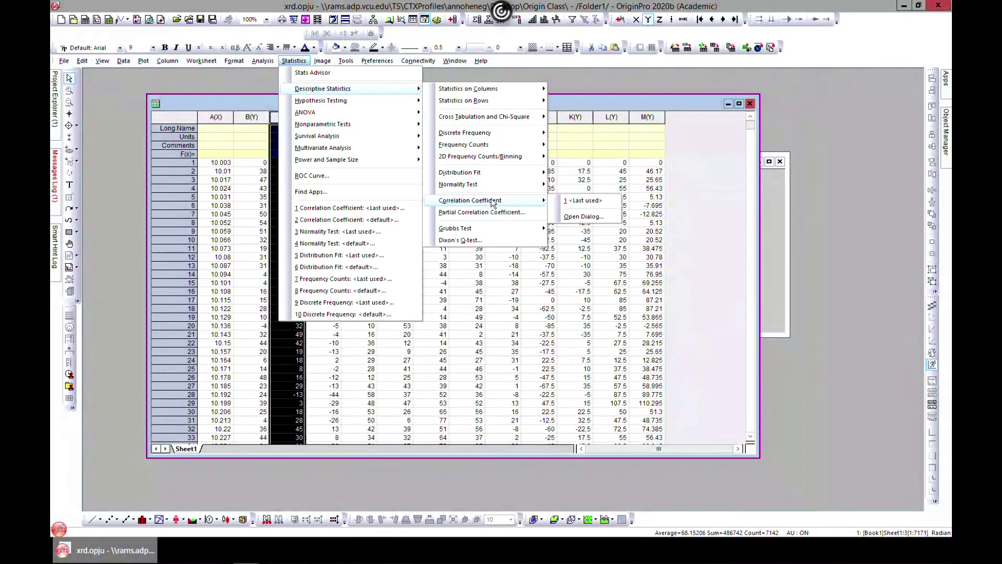
{"action": "left_click", "coordinate": [583, 218]}
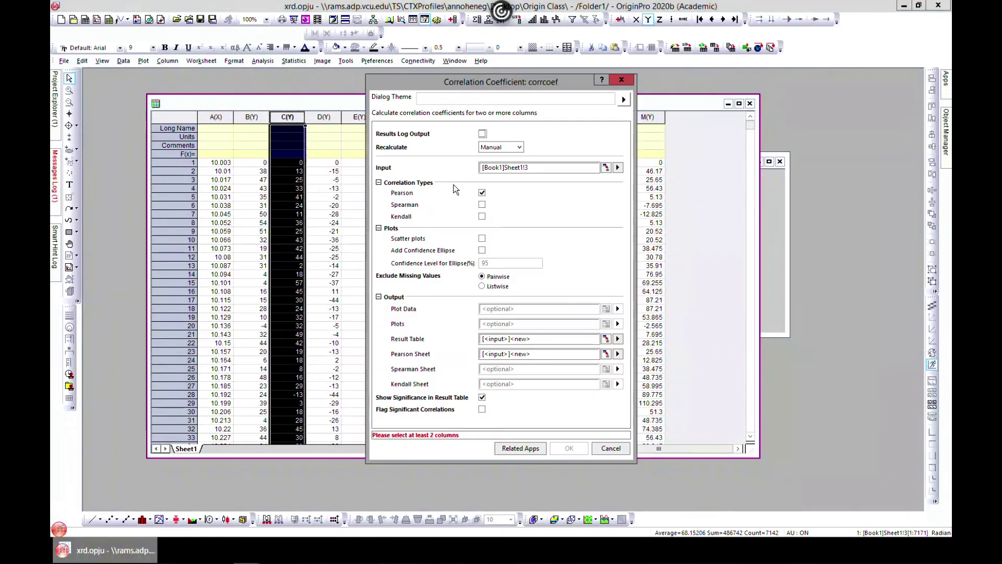
{"action": "left_click", "coordinate": [618, 167]}
{"action": "left_click", "coordinate": [664, 366]}
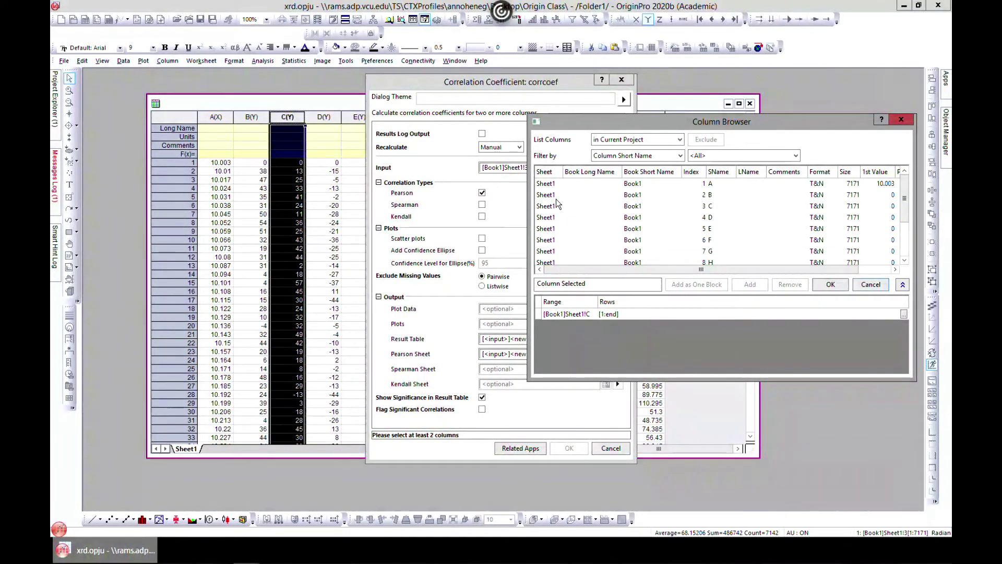
{"action": "double_click", "coordinate": [557, 198]}
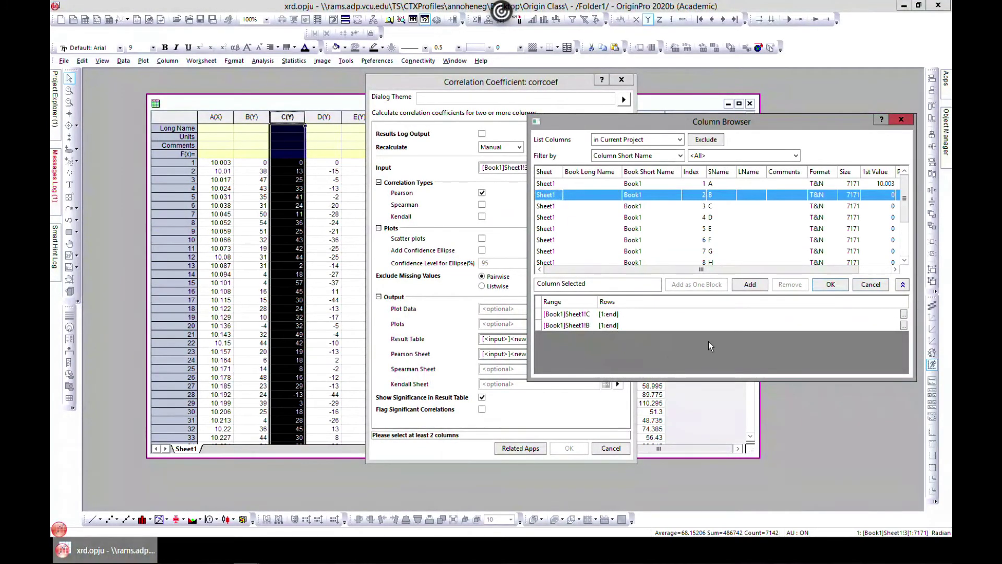
{"action": "left_click", "coordinate": [831, 285]}
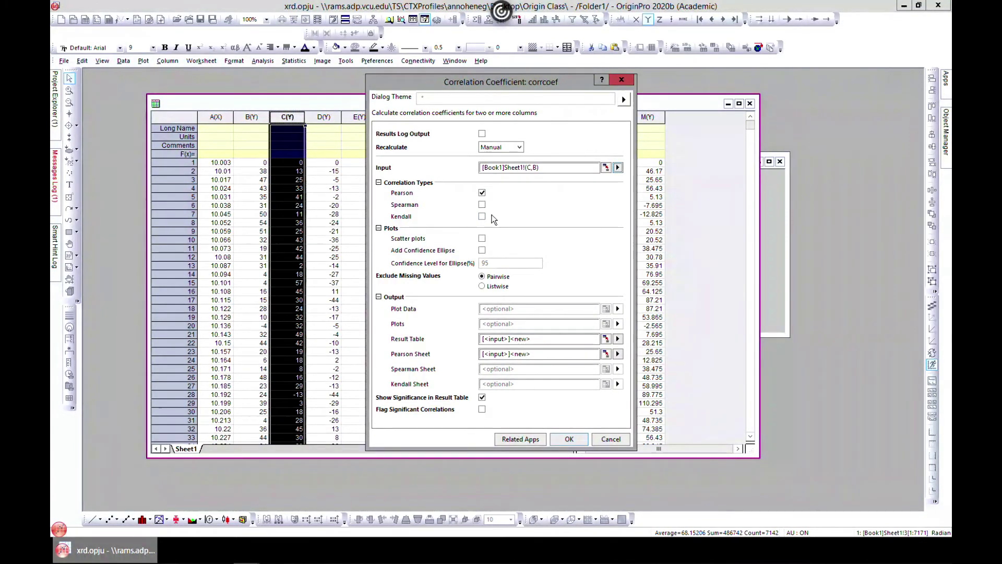
Switch the correlation type from Pearson to Spearman, include scatter plots, and run it
{"action": "left_click", "coordinate": [481, 204]}
{"action": "left_click", "coordinate": [482, 193]}
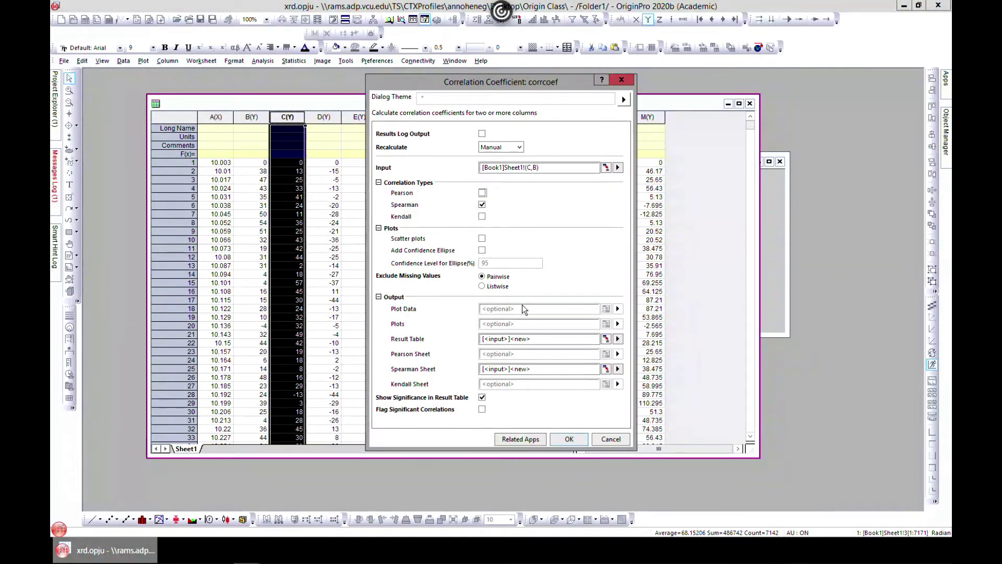
{"action": "left_click", "coordinate": [481, 238]}
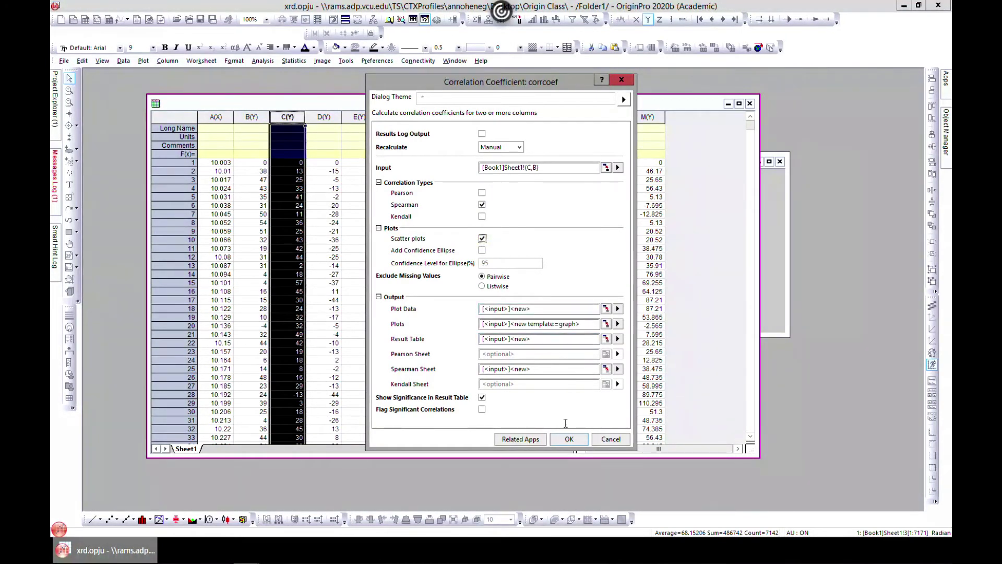
{"action": "left_click", "coordinate": [565, 441]}
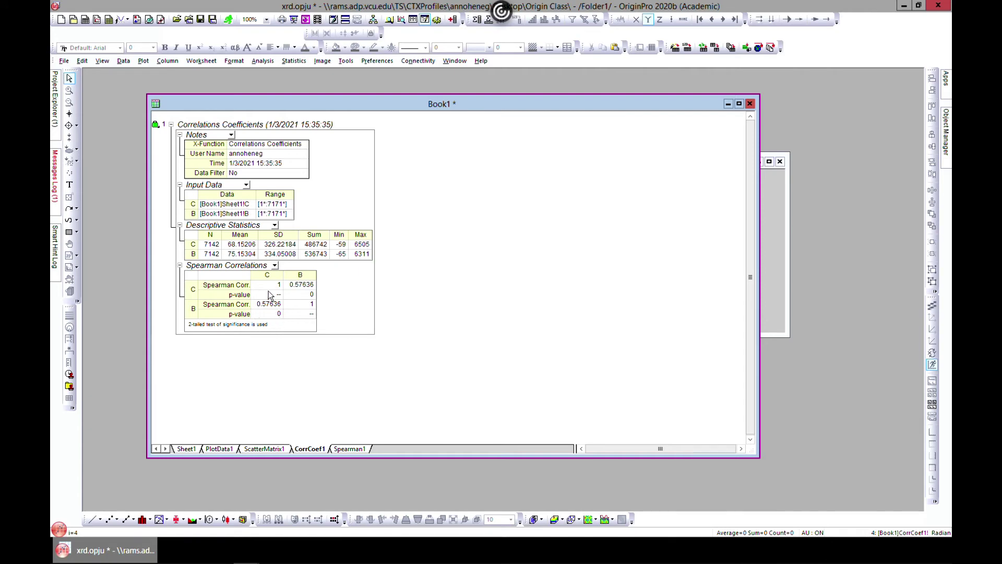
Review the ScatterMatrix1, CorrCoef1 and Spearman1 sheets, ending back on the Sheet1 data
{"action": "left_click", "coordinate": [187, 448]}
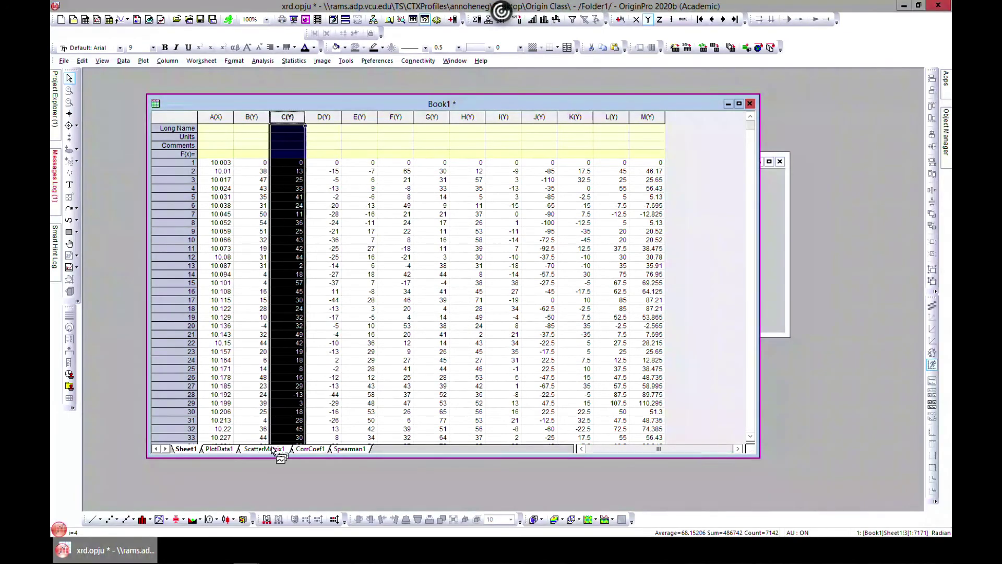
{"action": "left_click", "coordinate": [288, 450]}
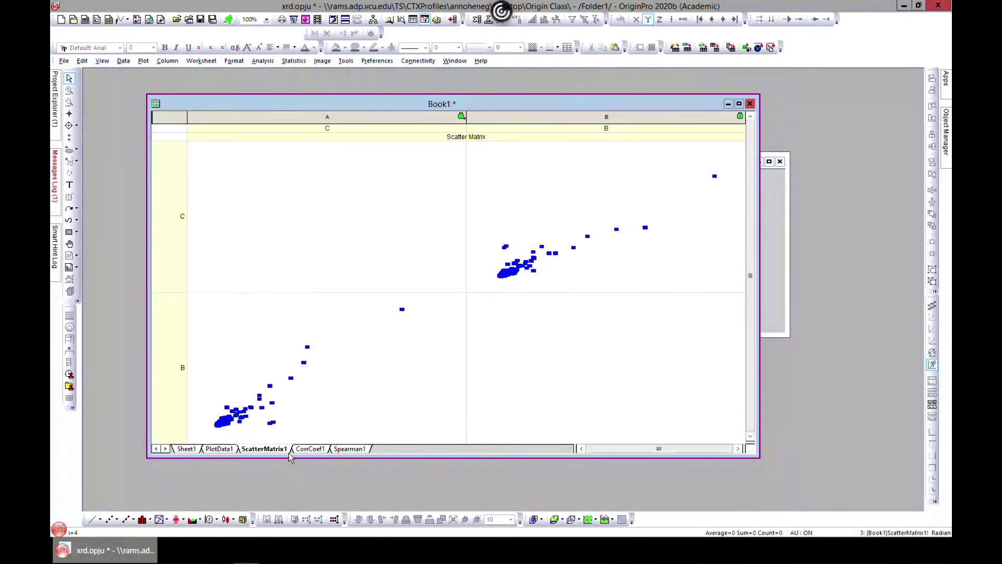
{"action": "left_click", "coordinate": [303, 450]}
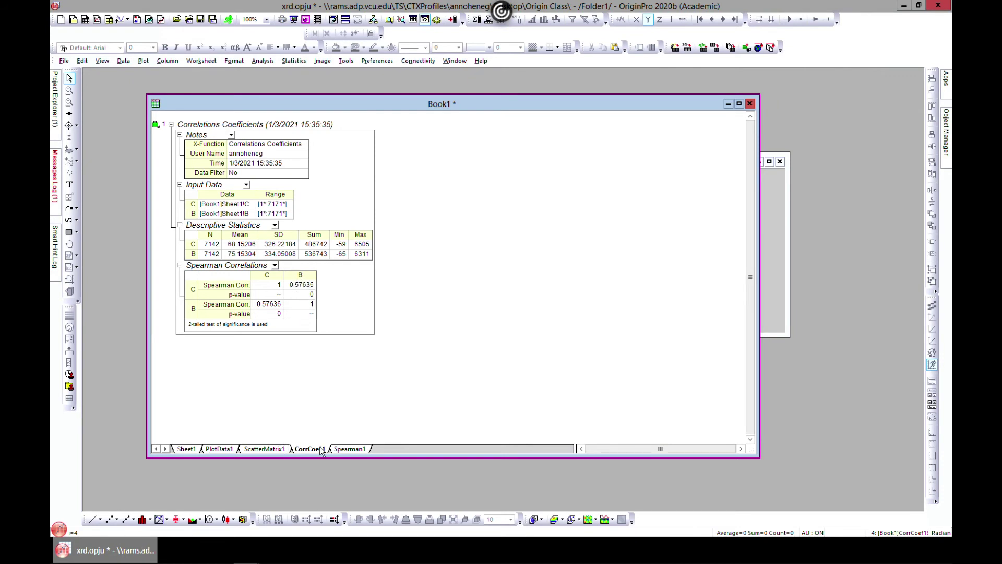
{"action": "left_click", "coordinate": [349, 449]}
{"action": "left_click", "coordinate": [266, 448]}
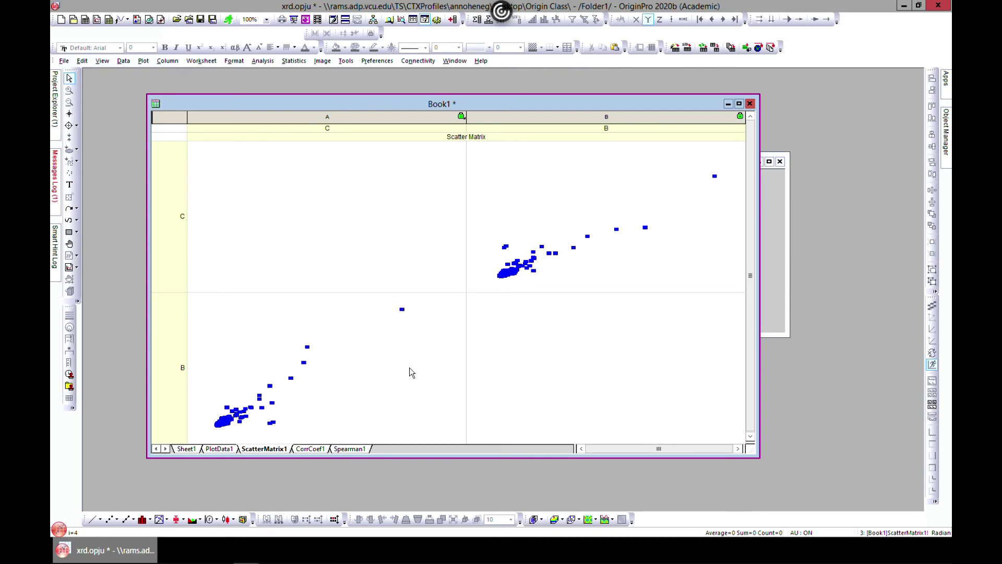
{"action": "left_click", "coordinate": [185, 449]}
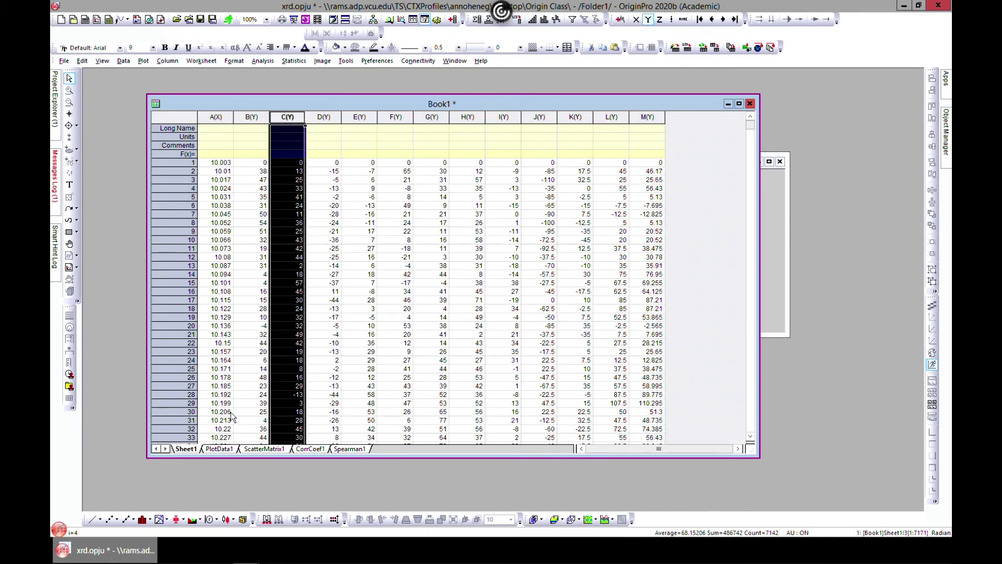
Reopen stats.opju without saving xrd, and view its PlotData2 sheet
{"action": "left_click", "coordinate": [64, 61]}
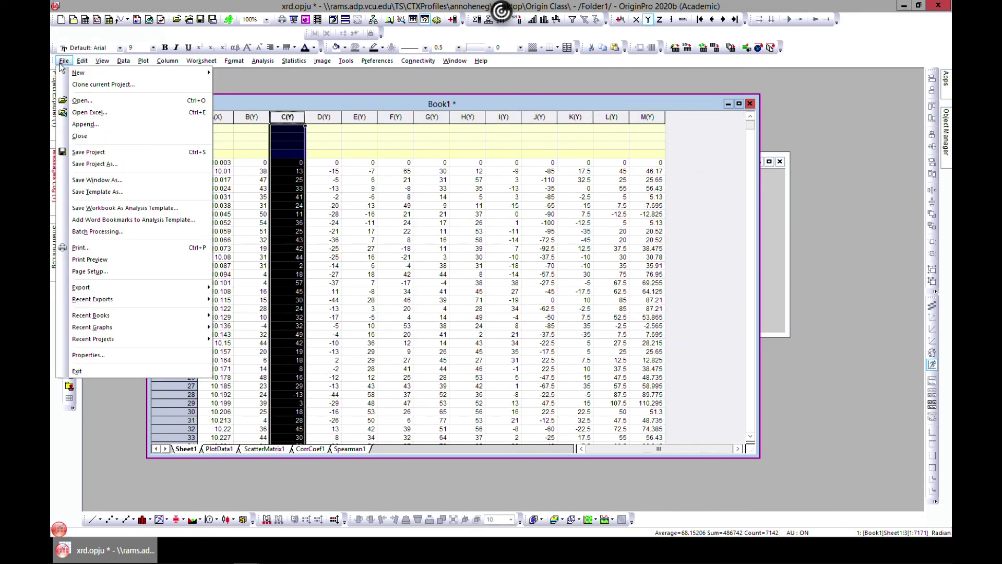
{"action": "left_click", "coordinate": [93, 99]}
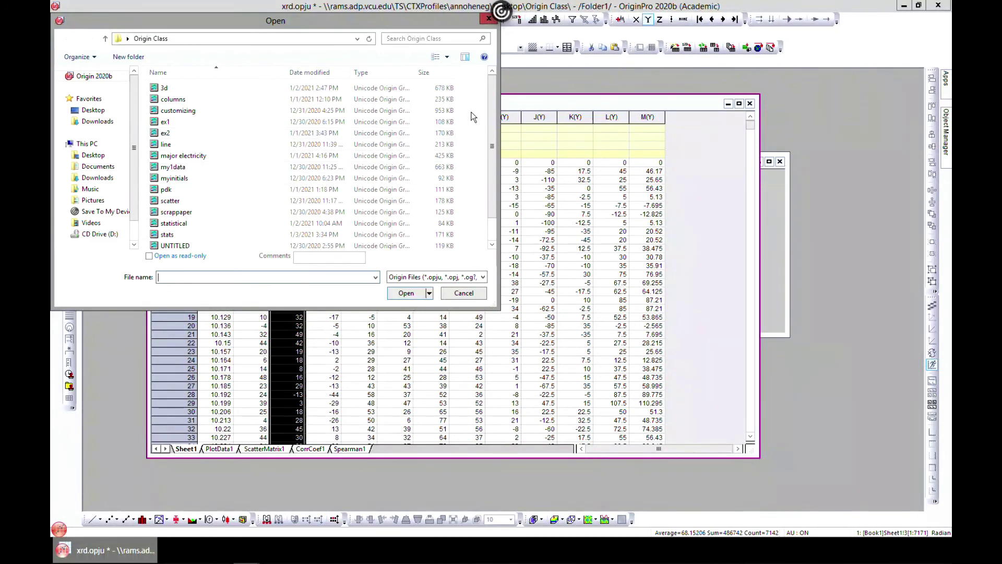
{"action": "double_click", "coordinate": [166, 234]}
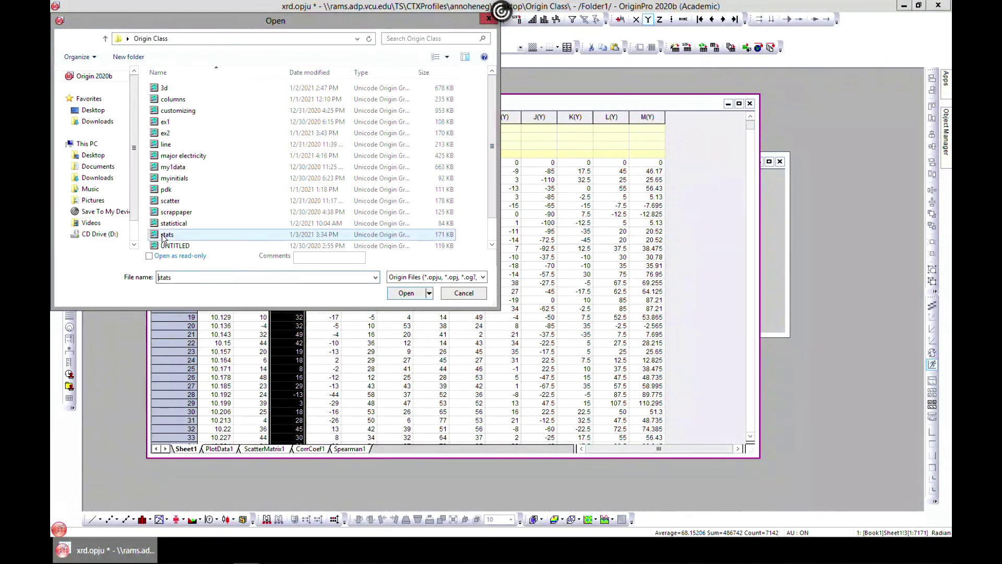
{"action": "left_click", "coordinate": [501, 297]}
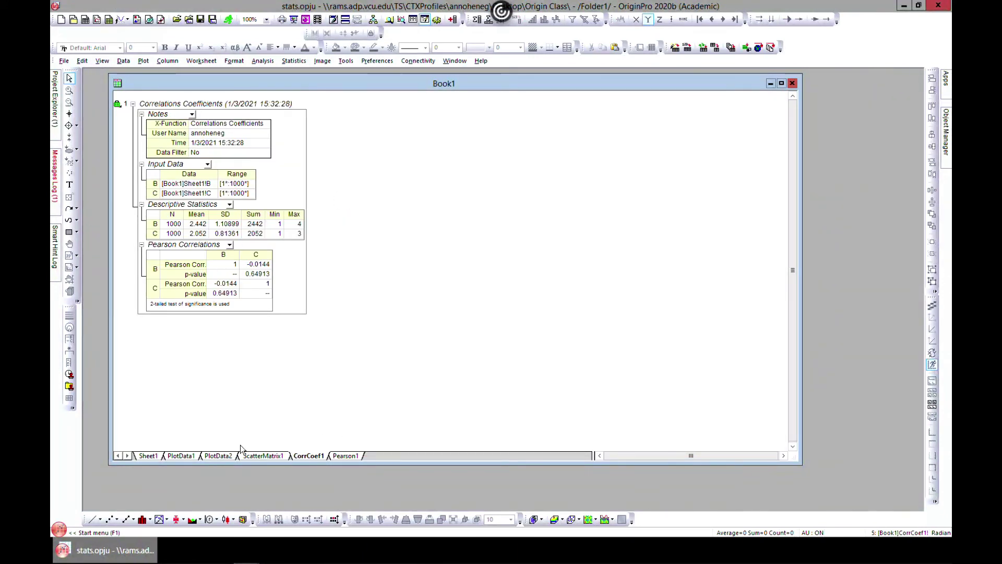
{"action": "left_click", "coordinate": [218, 456]}
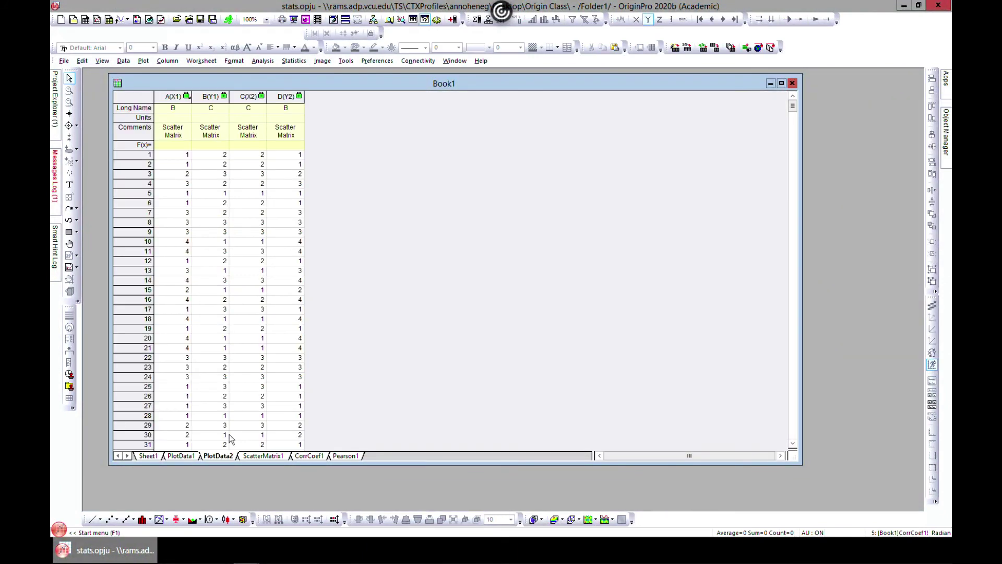
Look through the CorrCoef1, Pearson1, PlotData1 and PlotData2 sheets, ending on ScatterMatrix1
{"action": "left_click", "coordinate": [309, 455]}
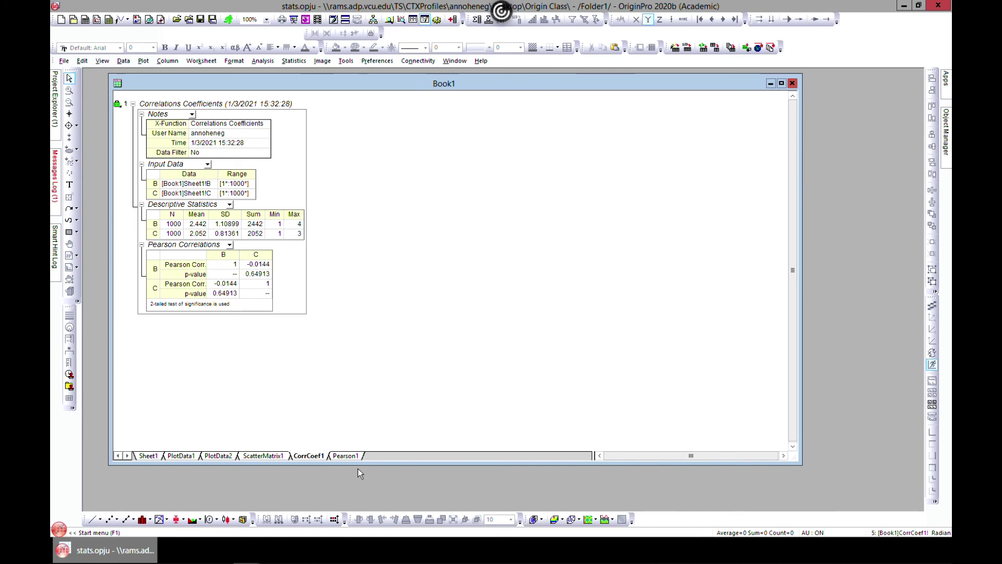
{"action": "left_click", "coordinate": [345, 456]}
{"action": "left_click", "coordinate": [181, 456]}
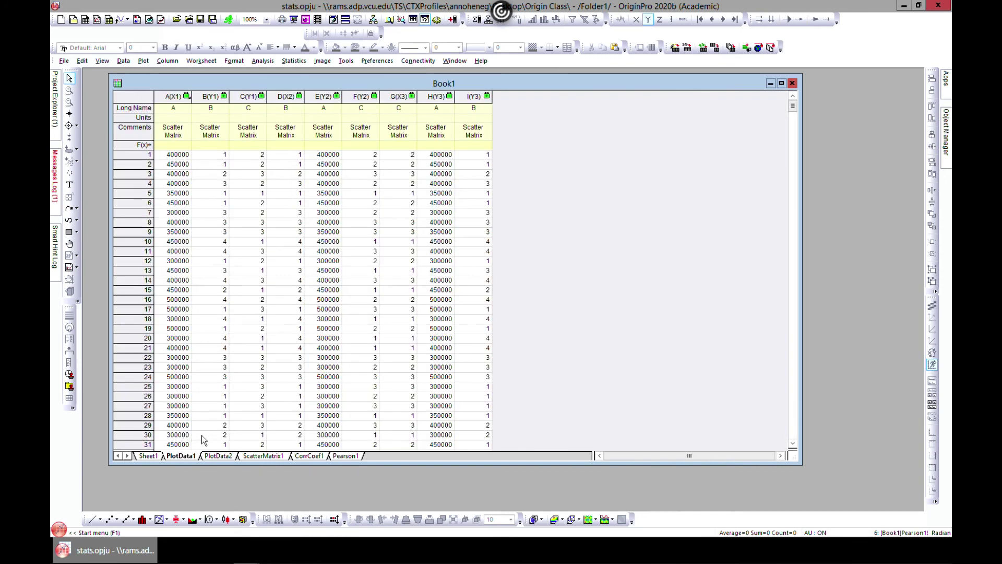
{"action": "left_click", "coordinate": [218, 456]}
{"action": "left_click", "coordinate": [263, 456]}
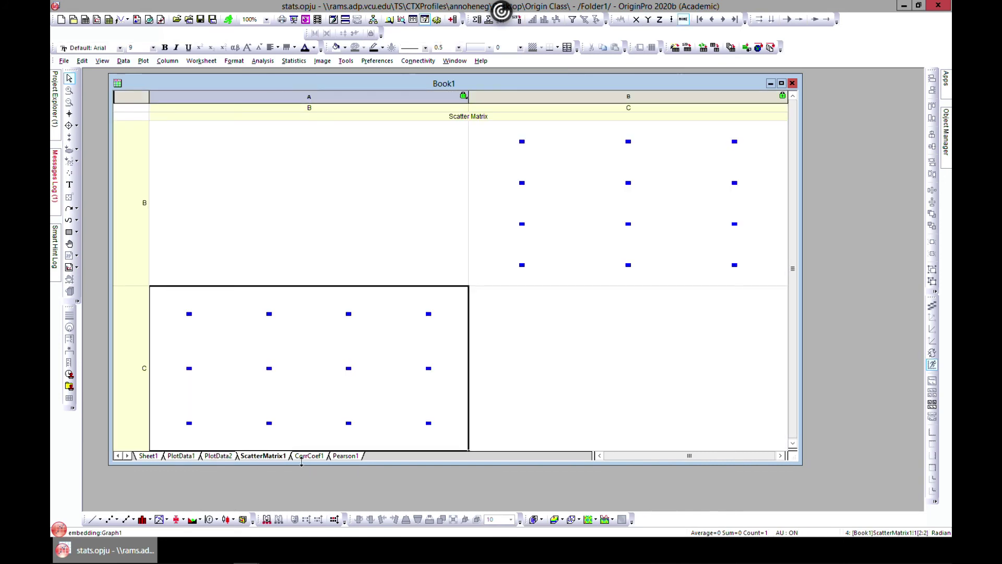